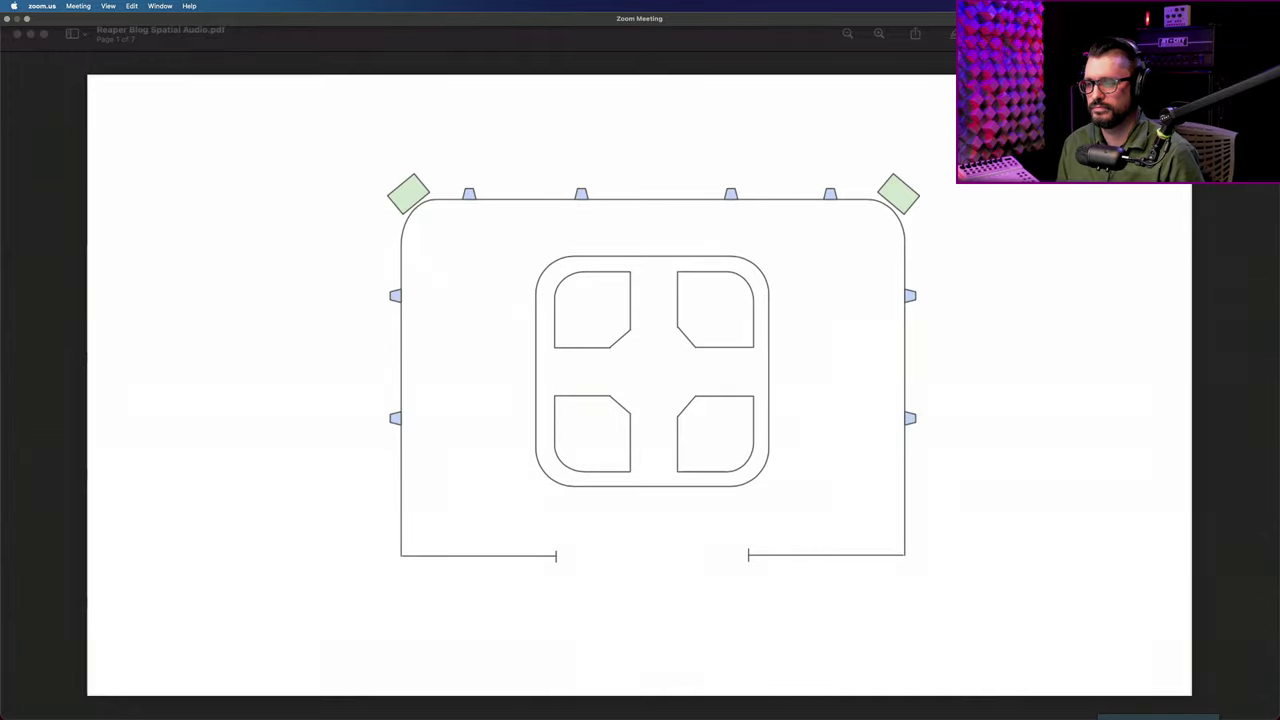
# Show PDF page 2, with listener chairs around the table and central device
pyautogui.click(610, 650)
pyautogui.press('Down')
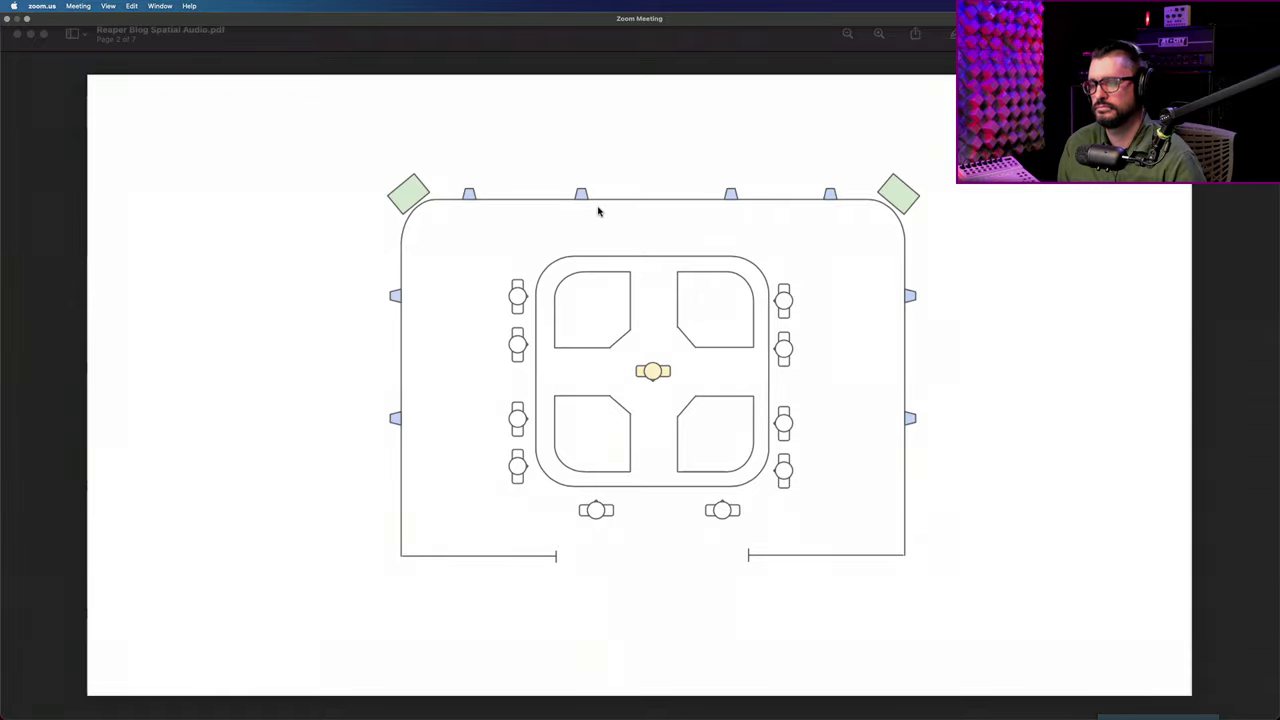
# Advance to page 4's speaker coverage-line diagram and clear the corner selection
pyautogui.click(646, 178)
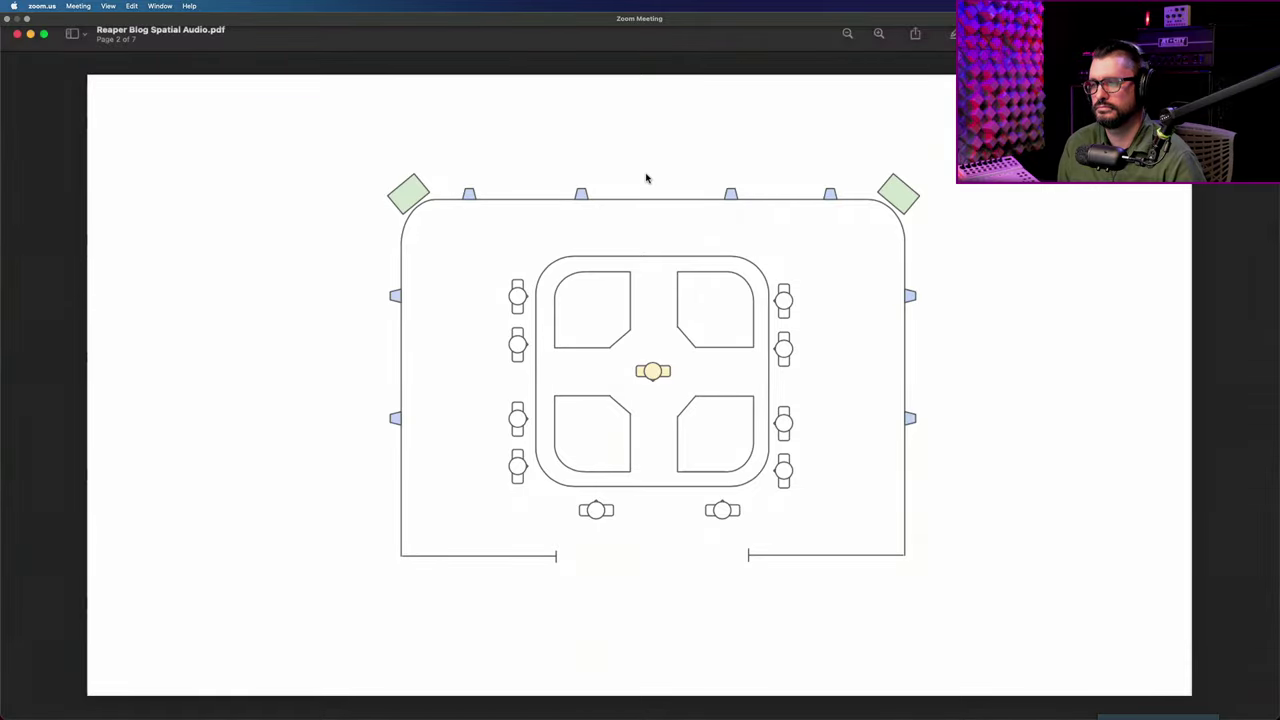
pyautogui.press('Down')
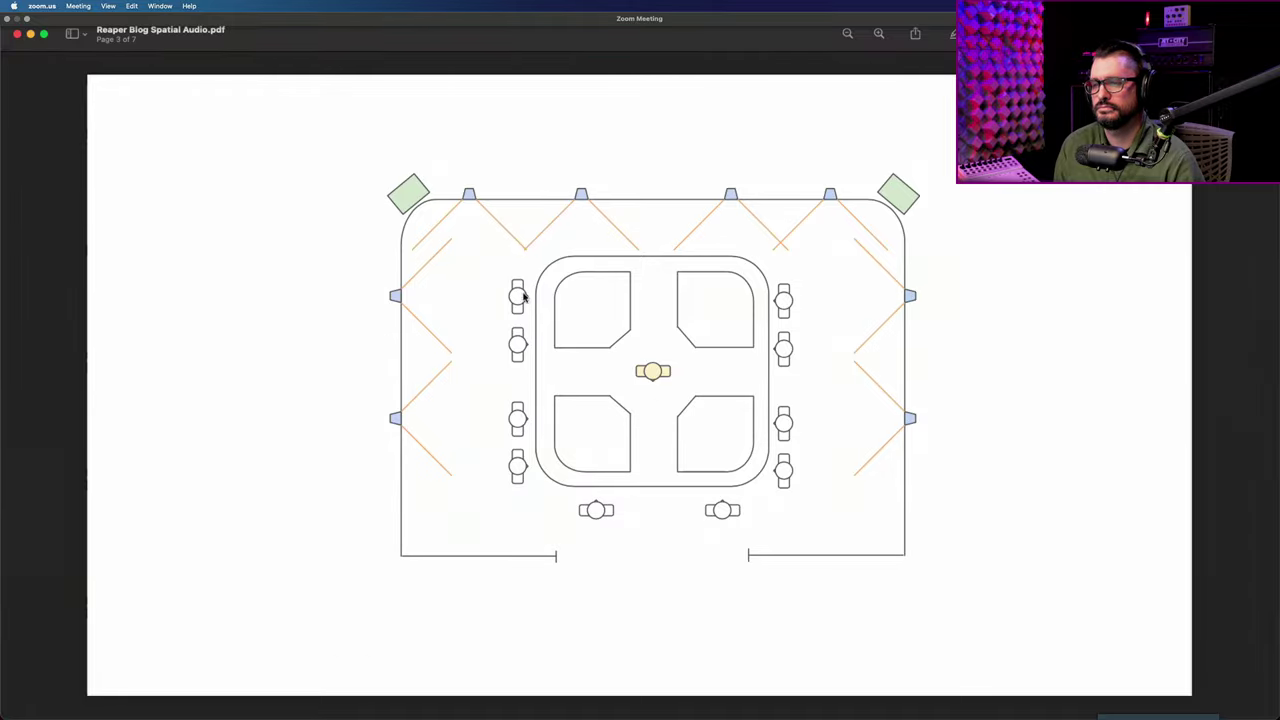
pyautogui.press('Down')
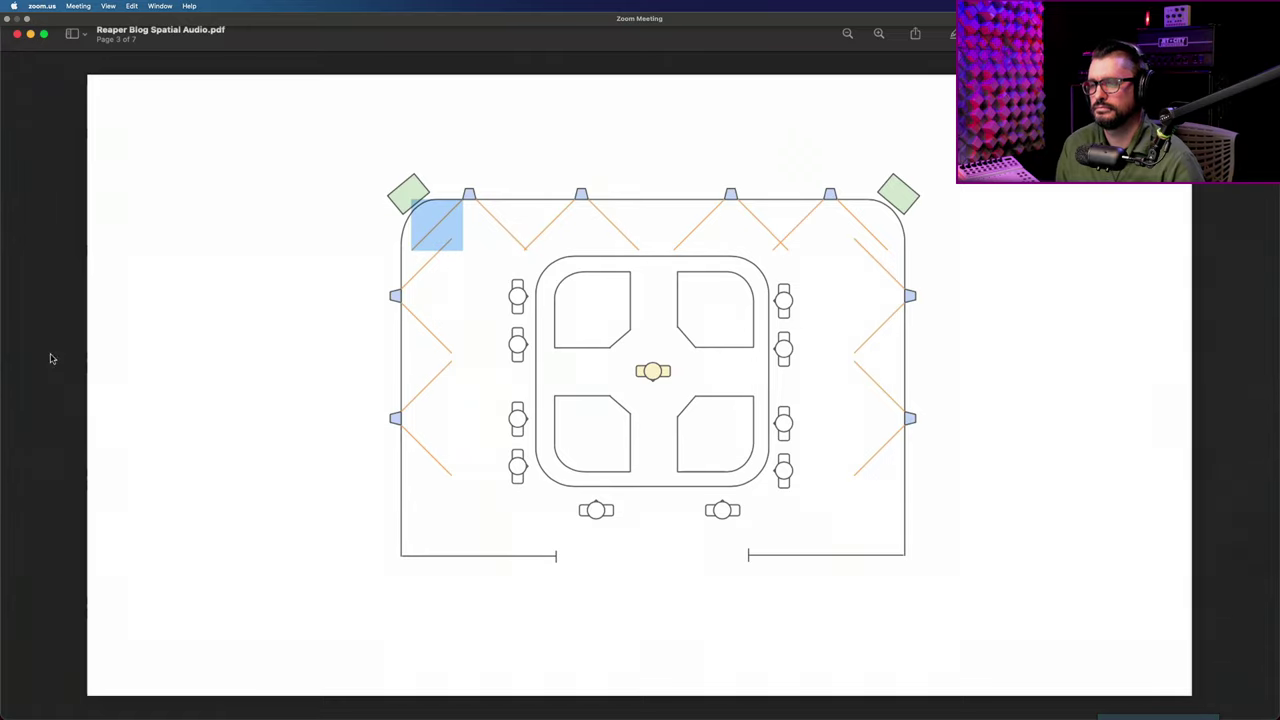
pyautogui.click(788, 153)
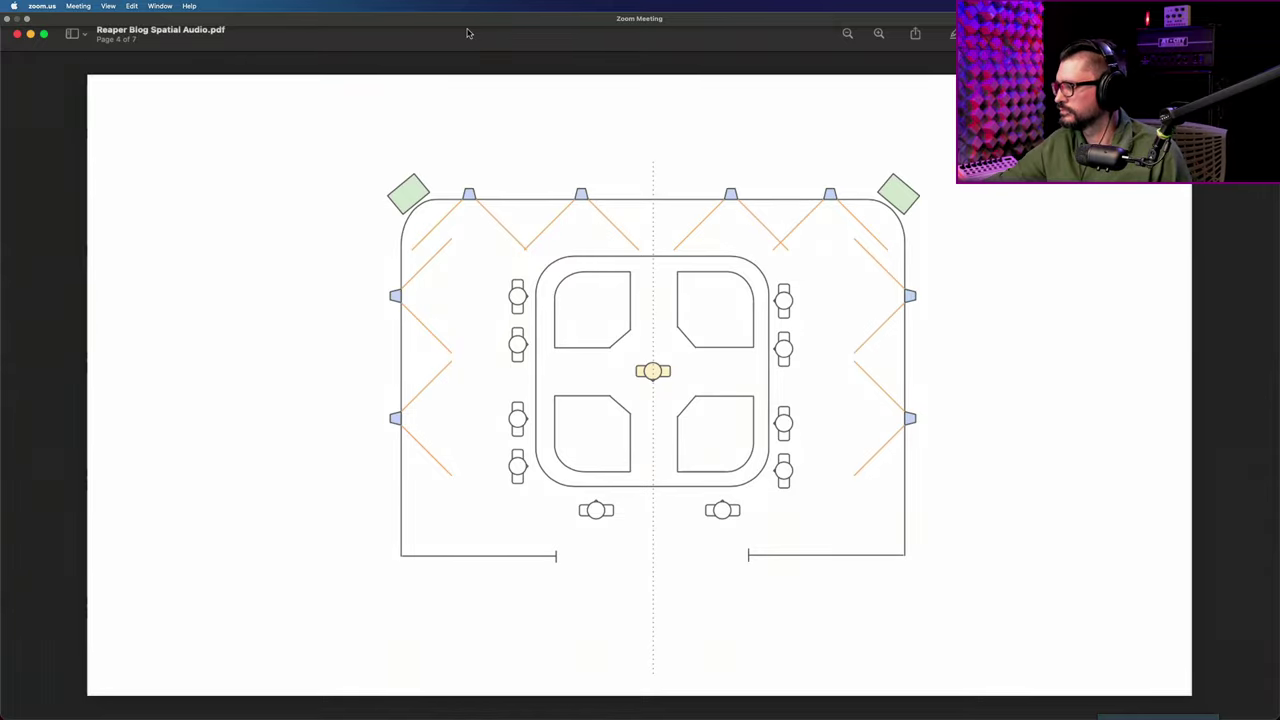
pyautogui.press('Down')
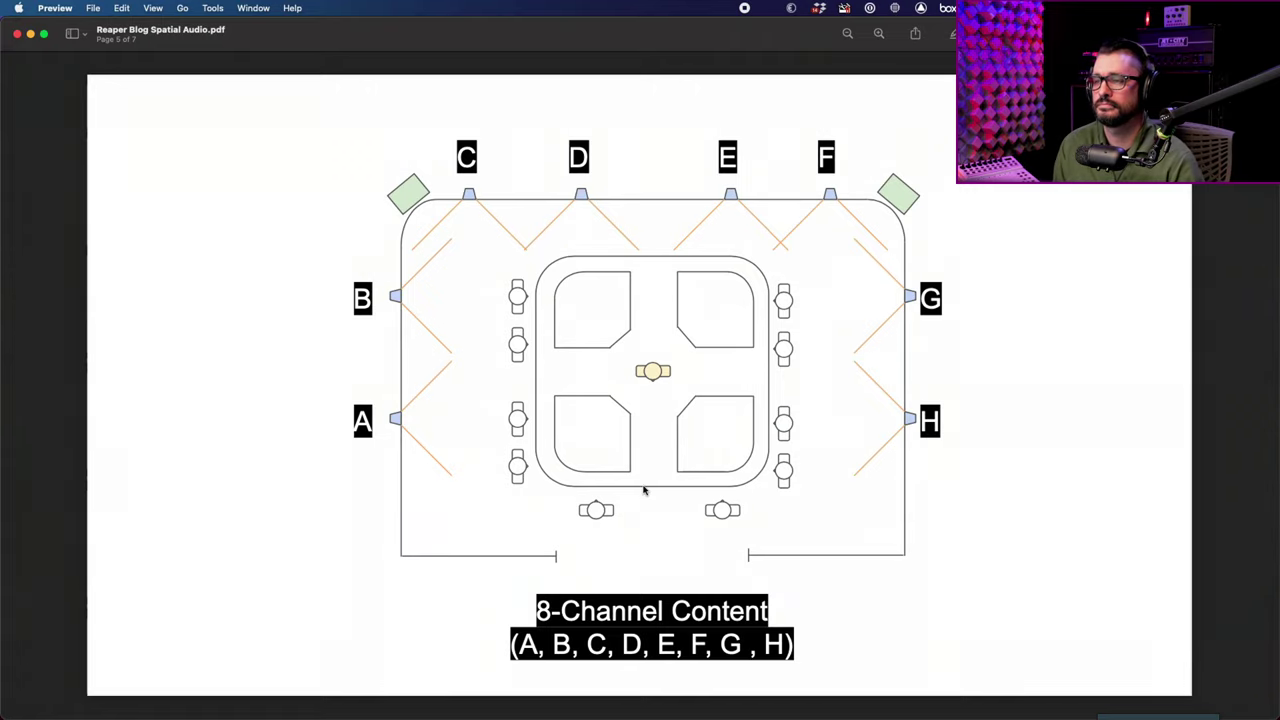
pyautogui.press('Down')
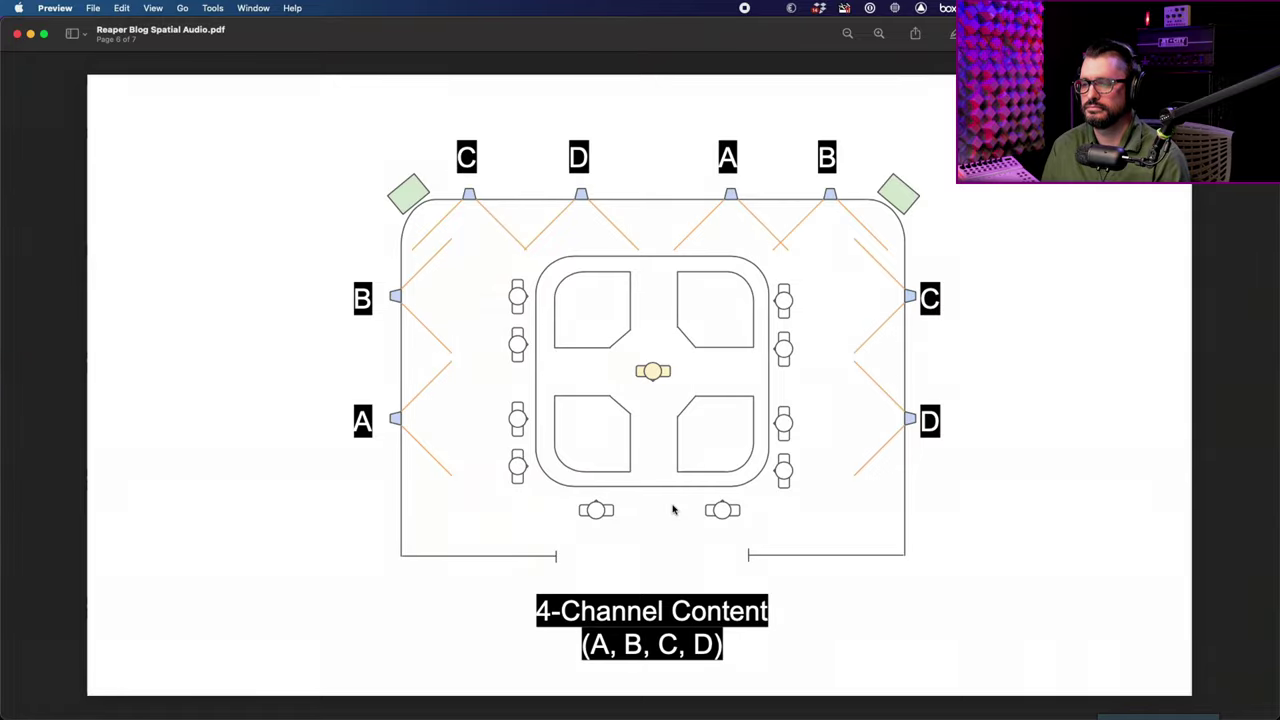
# Show page 7, labelling speakers A and B as 2-Channel Content
pyautogui.press('Left')
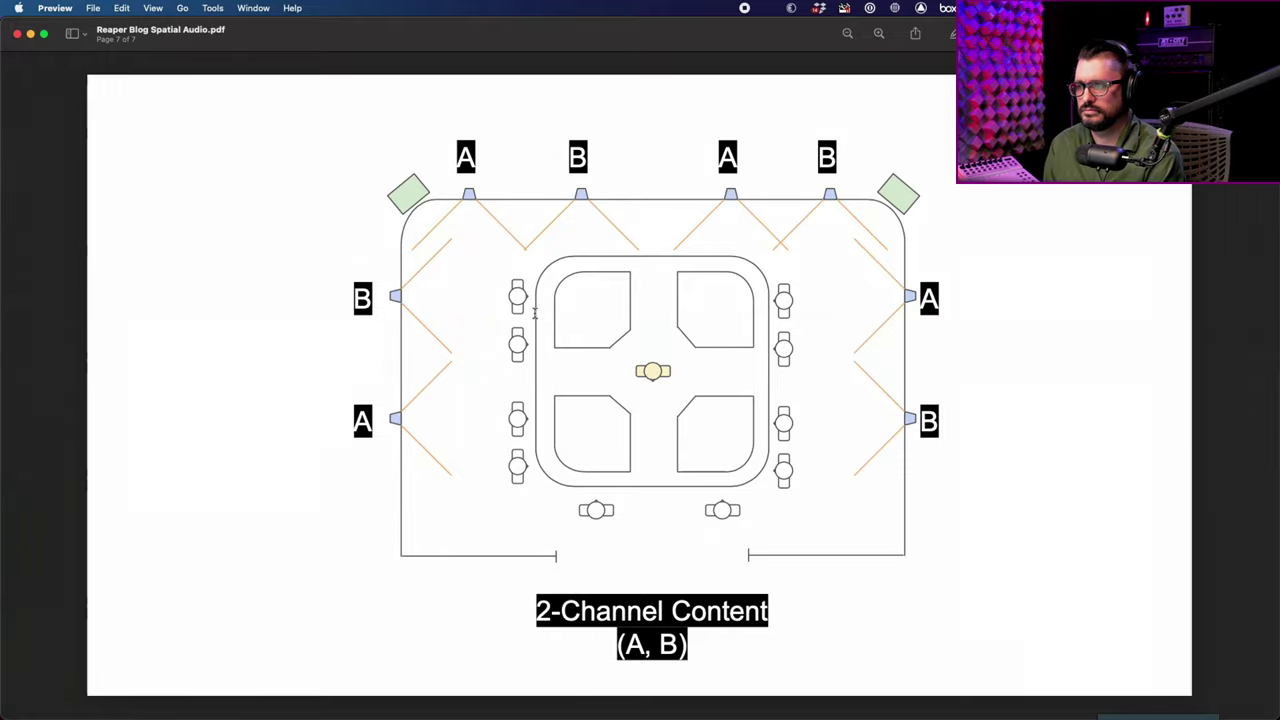
pyautogui.press('Left')
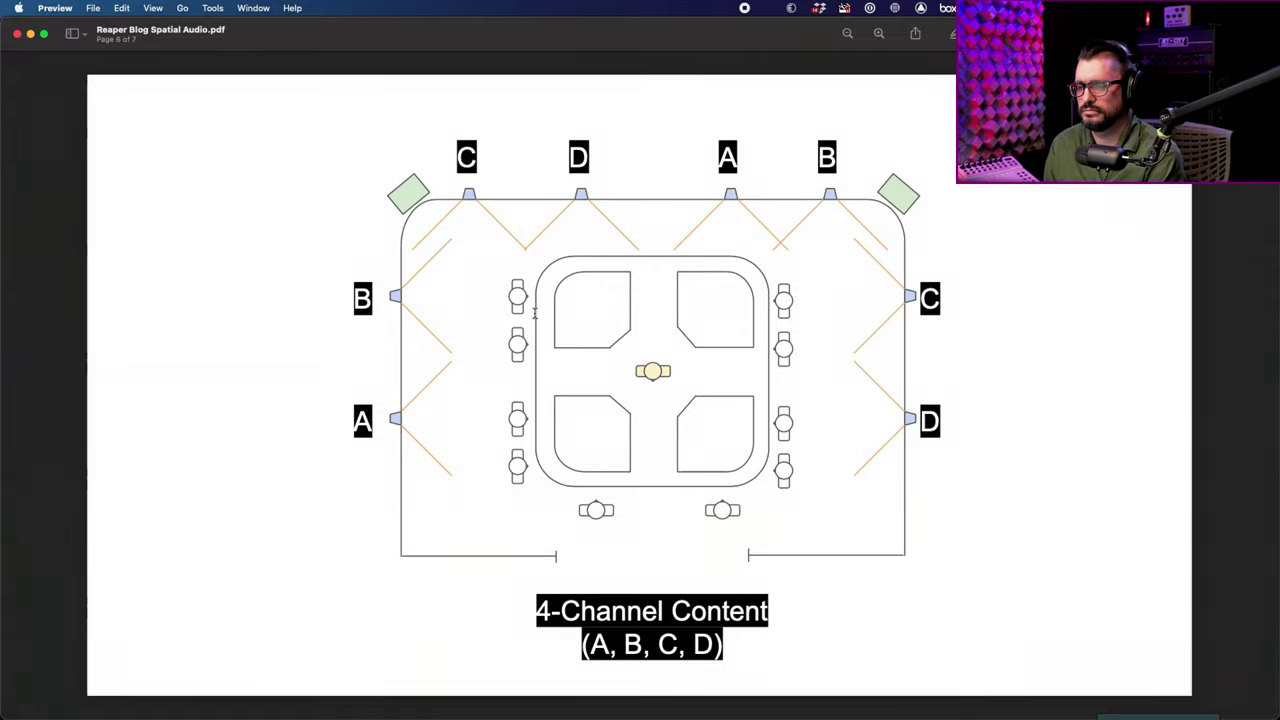
pyautogui.press('Right')
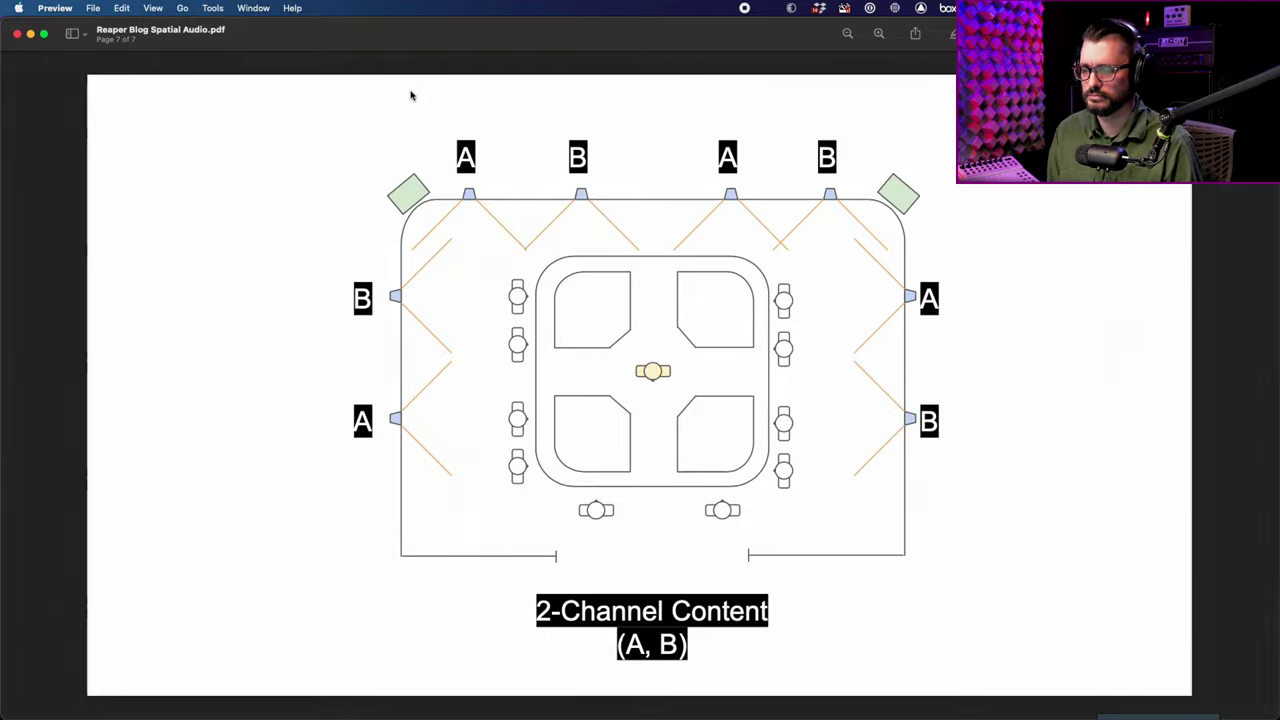
# Step back through the 4-channel page to page 5's 8-channel layout, speakers A–H
pyautogui.press('Down')
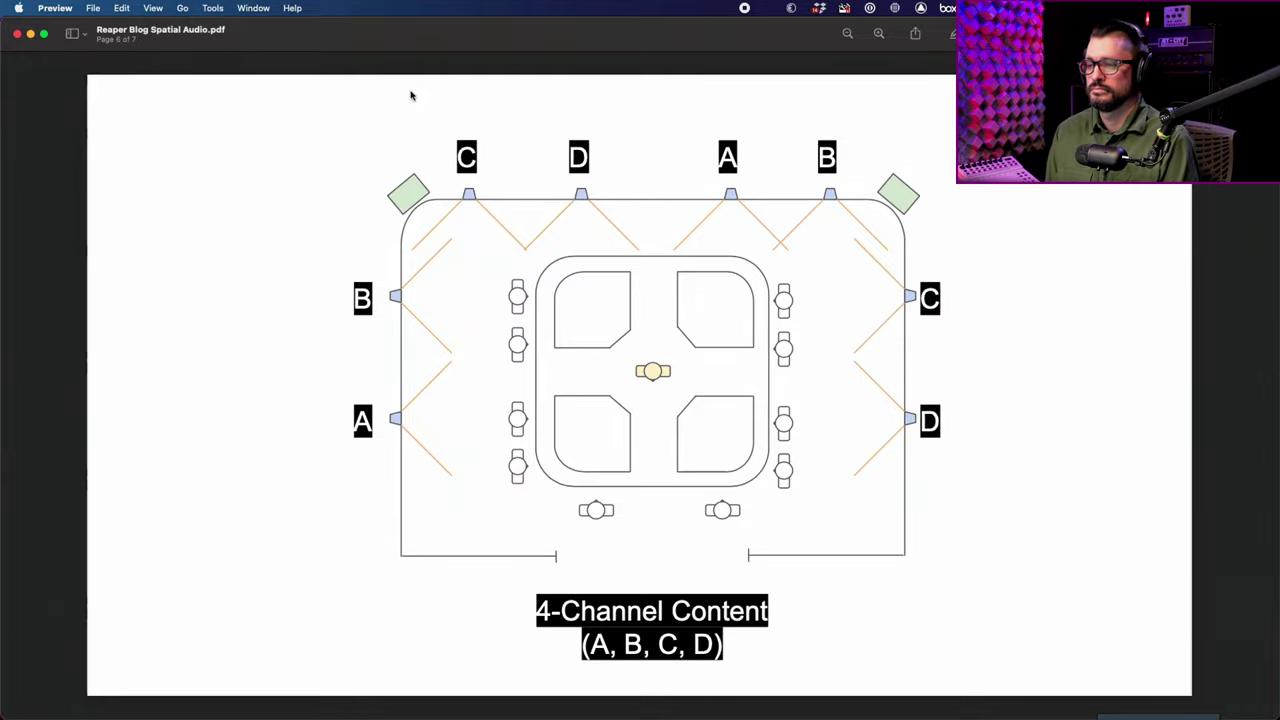
pyautogui.press('Down')
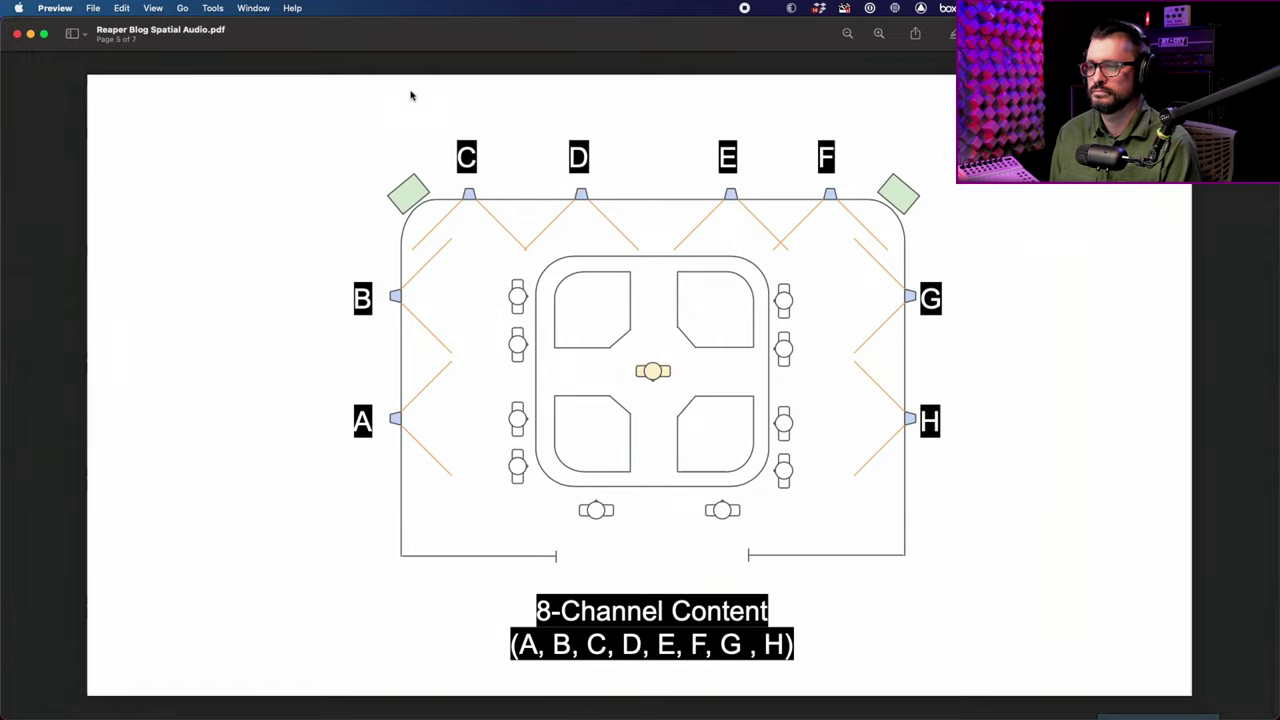